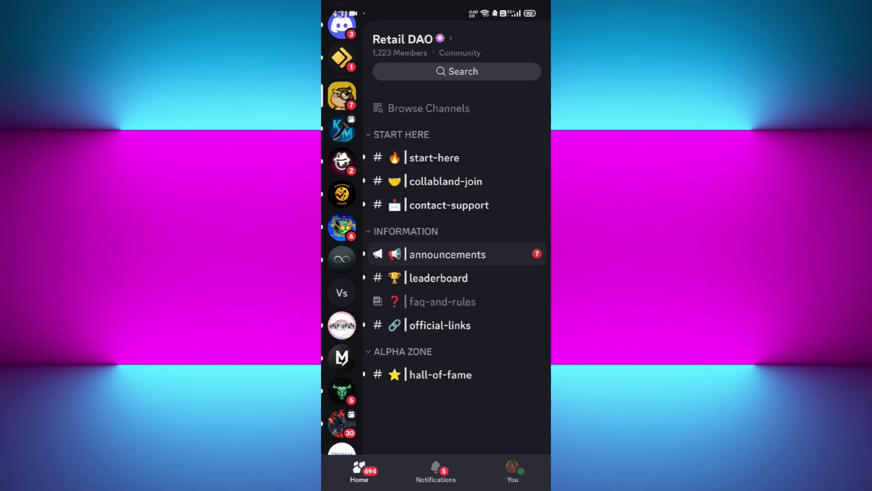
Search the Retail DAO server for a member by name, then leave the search.
{"action": "scroll", "coordinate": [342, 228], "scroll_direction": "up", "scroll_amount": 2}
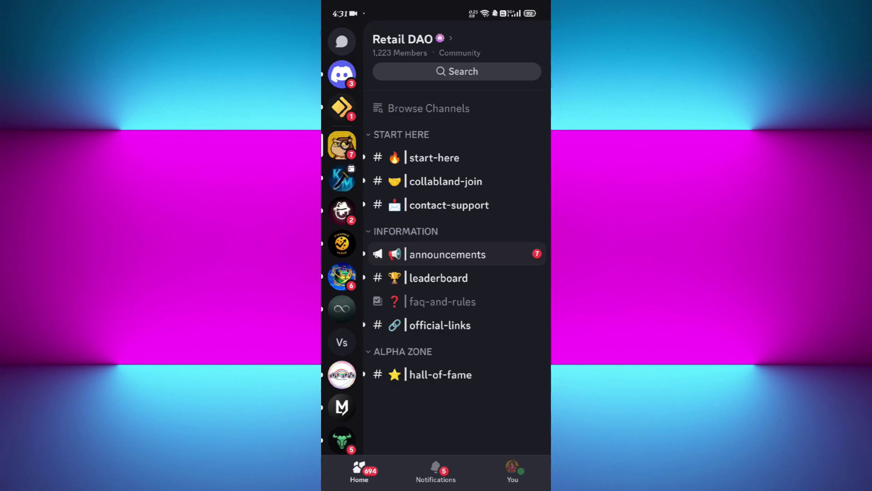
{"action": "left_click", "coordinate": [457, 71]}
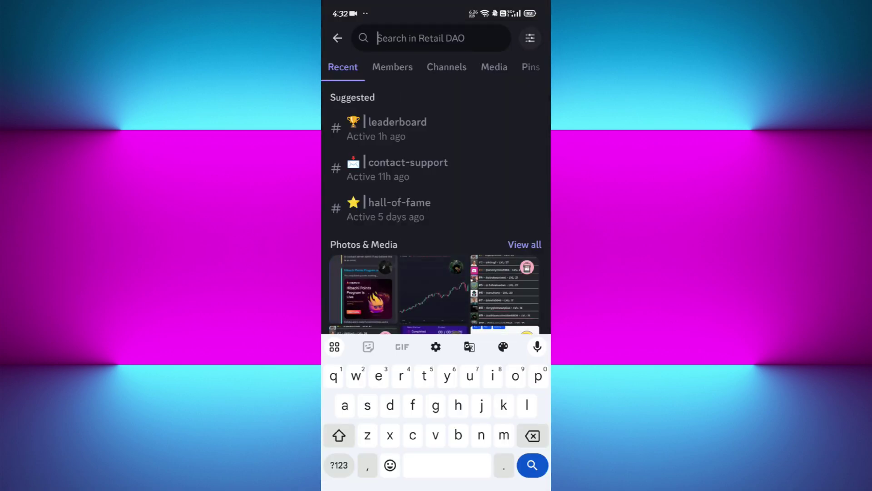
{"action": "type", "text": "kevin"}
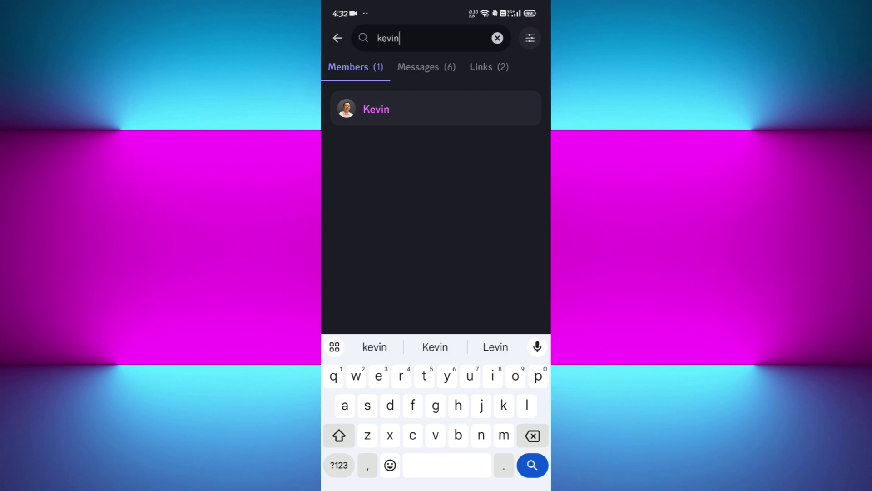
{"action": "key", "text": "Escape"}
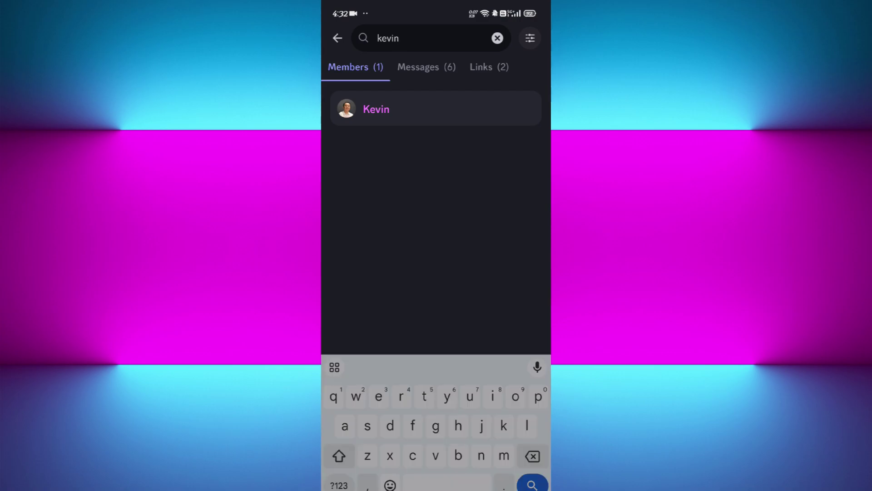
{"action": "key", "text": "Escape"}
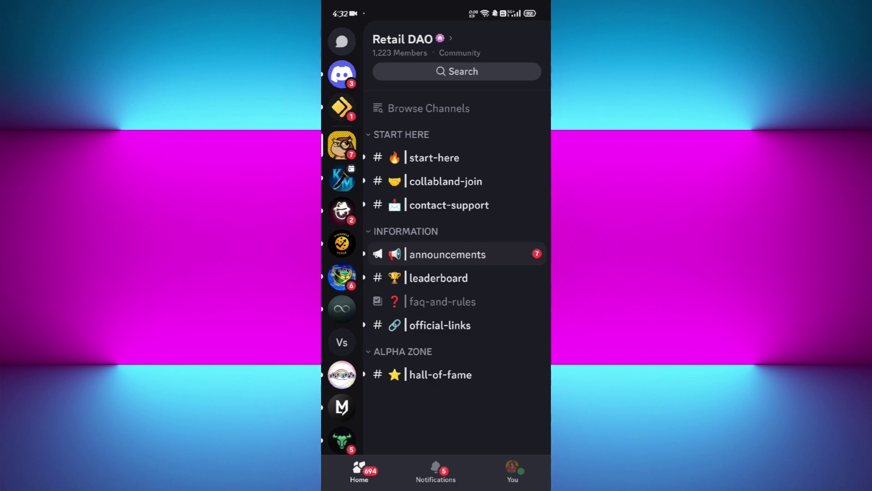
Search the Retail DAO server again for a different member's name.
{"action": "left_click", "coordinate": [457, 71]}
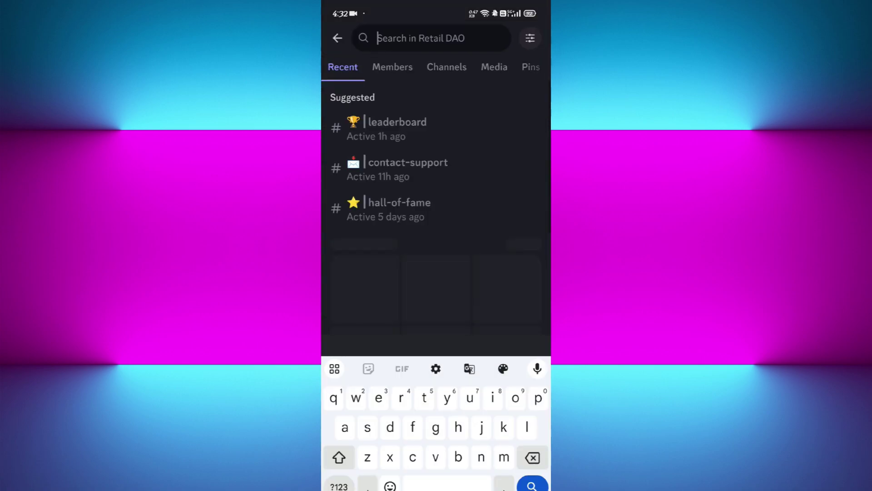
{"action": "type", "text": "k"}
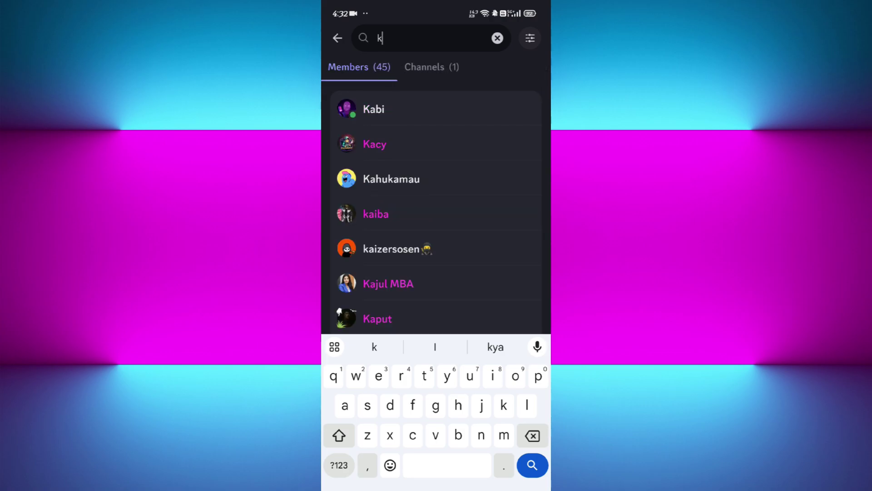
{"action": "key", "text": "BackSpace"}
{"action": "type", "text": "niko"}
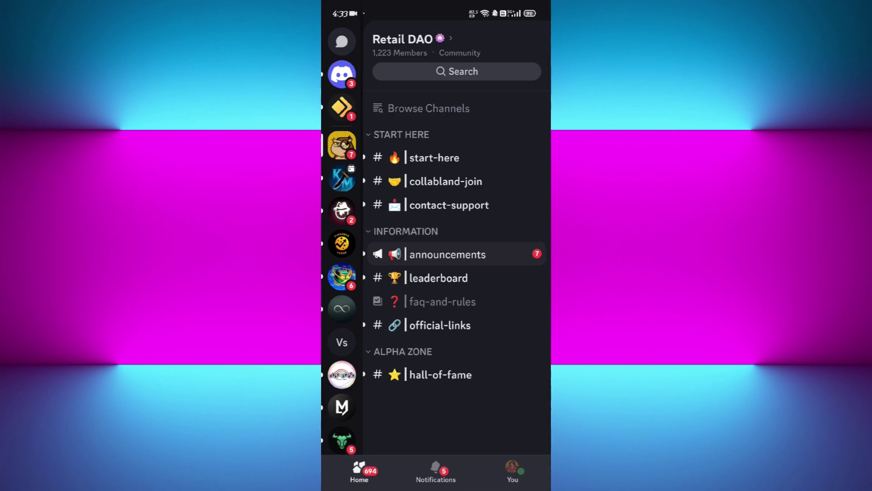
From your profile, find Privacy & Safety by searching 'pri' in account settings.
{"action": "left_click", "coordinate": [513, 470]}
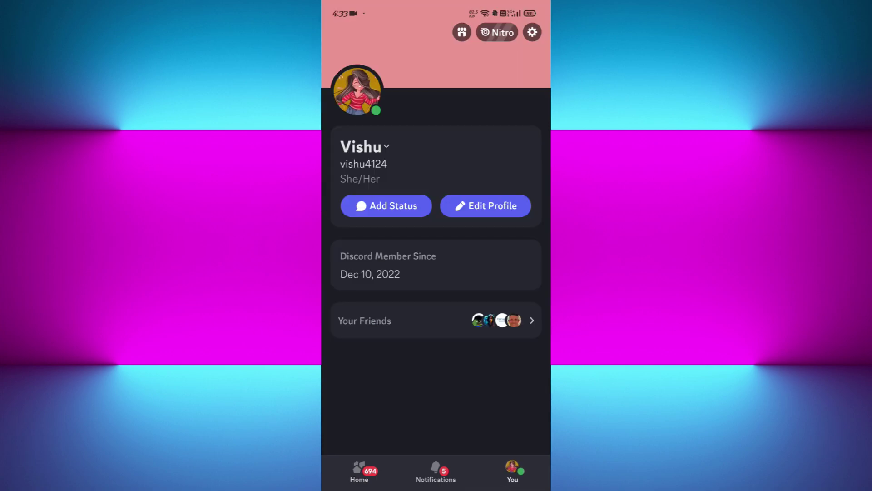
{"action": "left_click", "coordinate": [532, 32]}
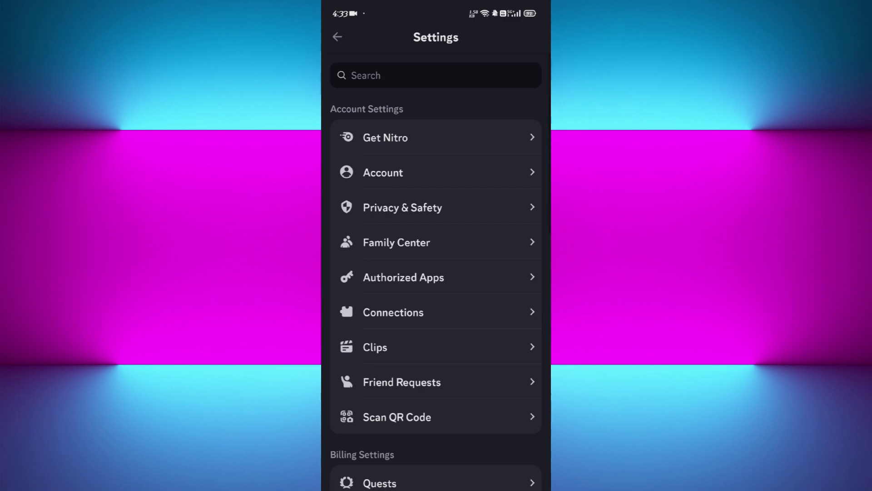
{"action": "left_click", "coordinate": [352, 76]}
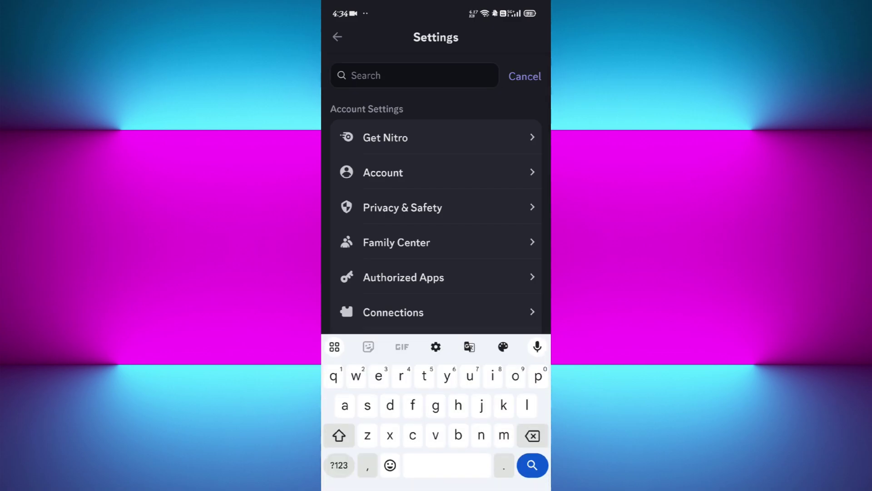
{"action": "type", "text": "pri"}
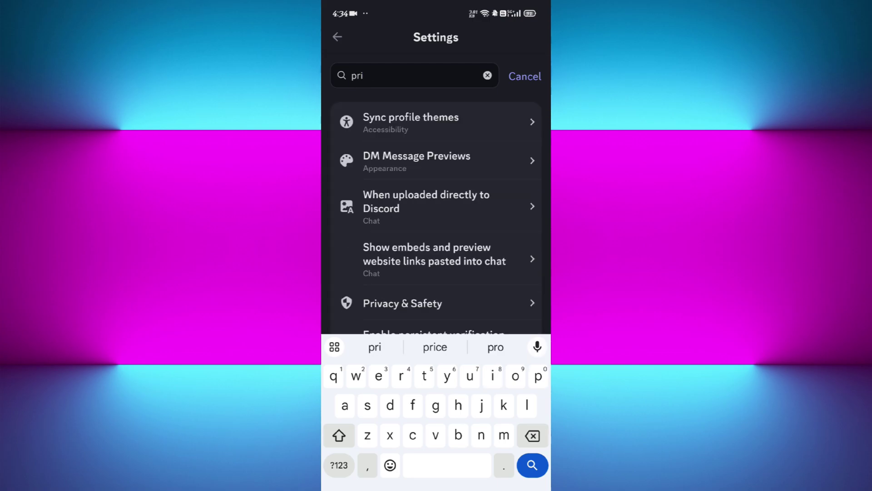
{"action": "left_click", "coordinate": [402, 304]}
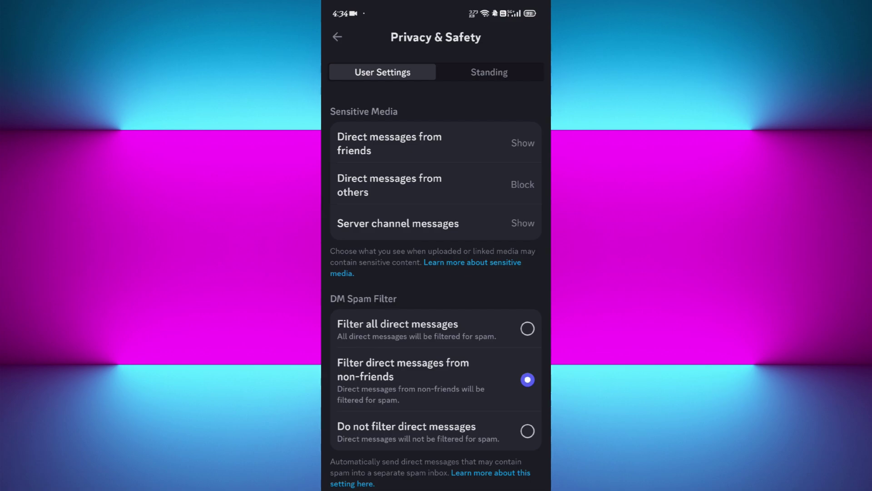
Scroll down Privacy & Safety to the data-use toggles, then back up to Message Requests.
{"action": "scroll", "coordinate": [437, 409], "scroll_direction": "down", "scroll_amount": 5}
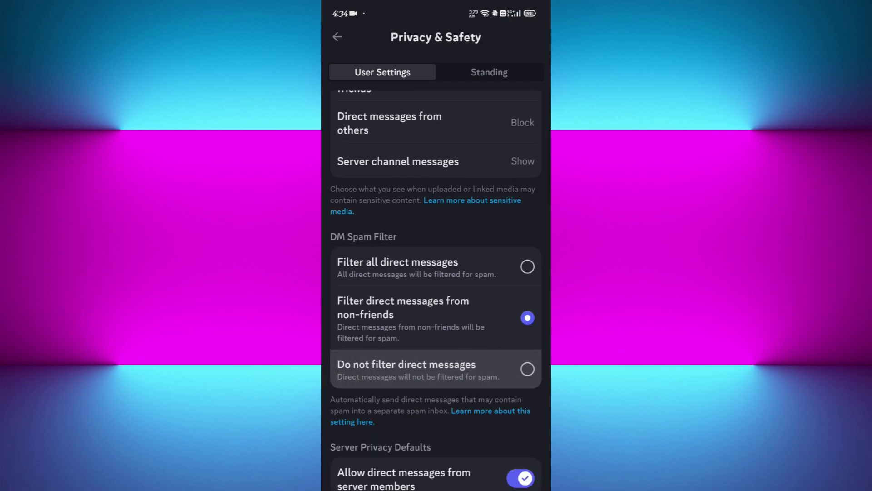
{"action": "scroll", "coordinate": [436, 291], "scroll_direction": "down", "scroll_amount": 1}
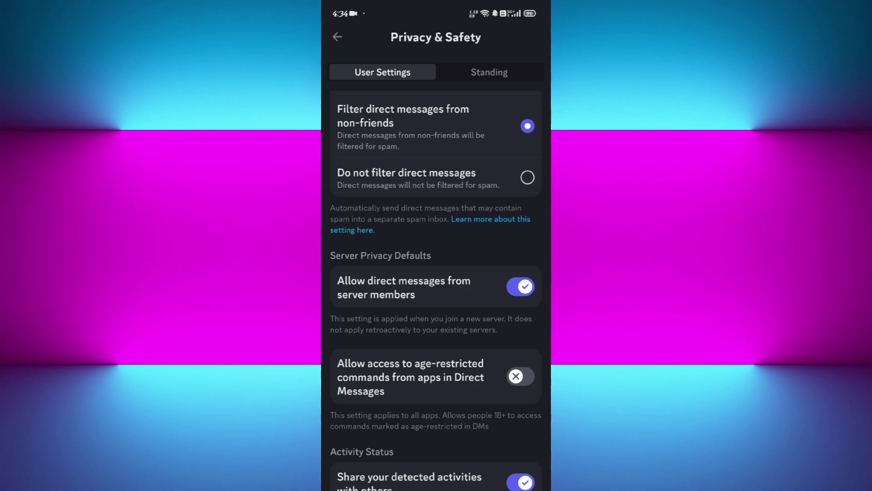
{"action": "scroll", "coordinate": [436, 291], "scroll_direction": "down", "scroll_amount": 2}
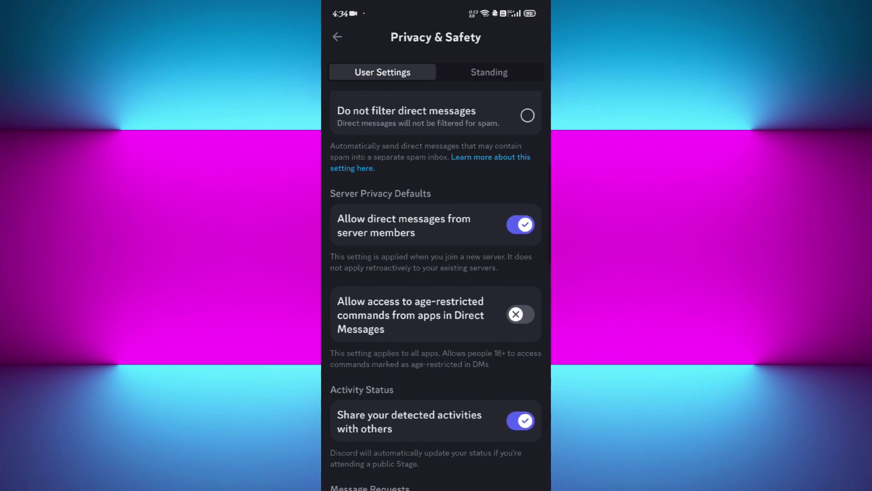
{"action": "scroll", "coordinate": [436, 290], "scroll_direction": "down", "scroll_amount": 5}
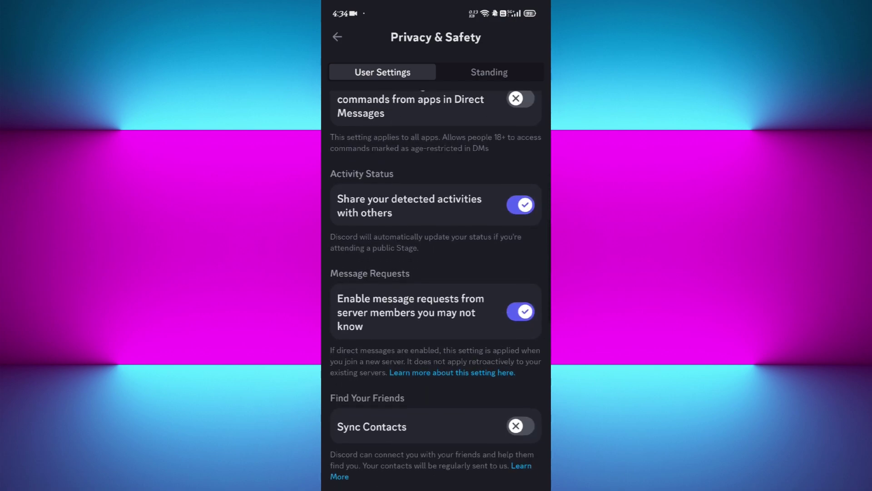
{"action": "scroll", "coordinate": [436, 291], "scroll_direction": "down", "scroll_amount": 9}
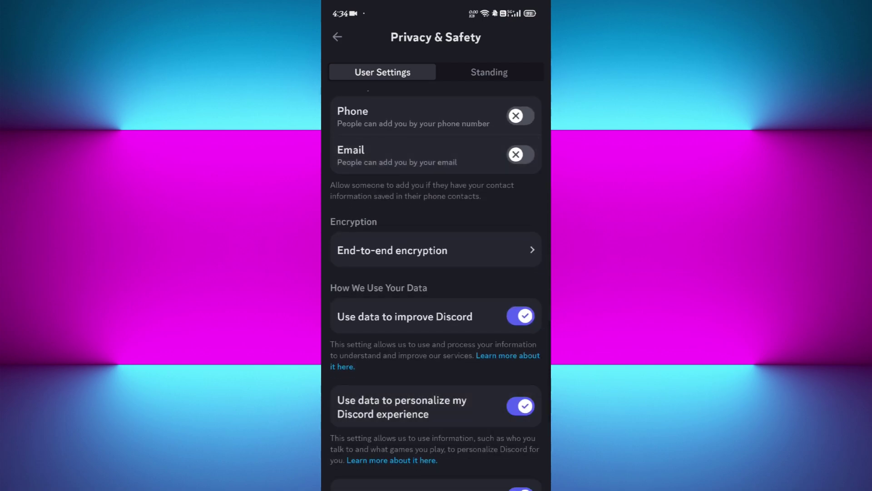
{"action": "scroll", "coordinate": [436, 291], "scroll_direction": "down", "scroll_amount": 6}
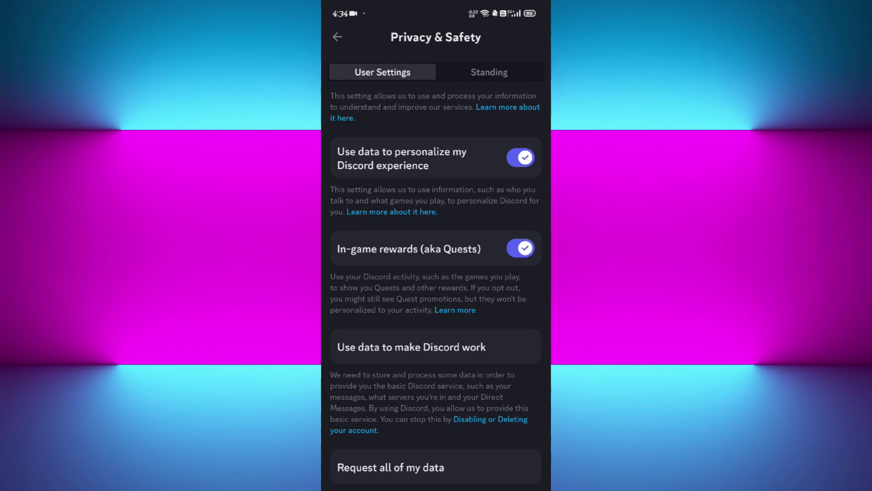
{"action": "scroll", "coordinate": [435, 291], "scroll_direction": "up", "scroll_amount": 10}
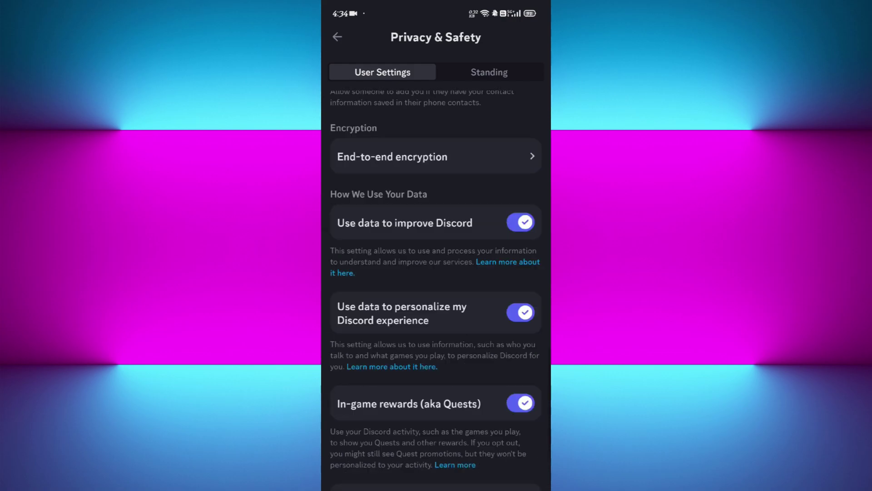